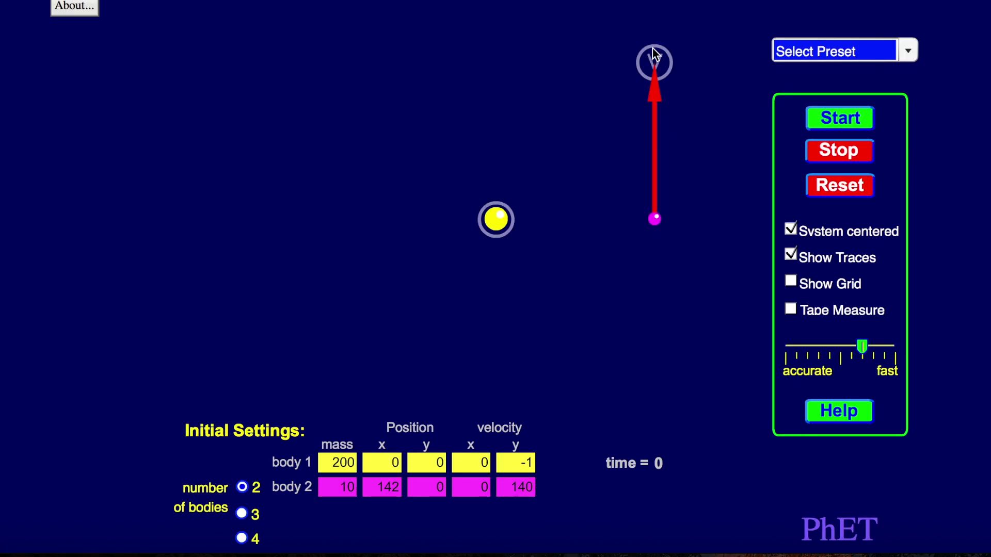
Run the starting orbit, then test body 2's velocity aimed down-left toward the sun.
{"action": "left_click", "coordinate": [841, 119]}
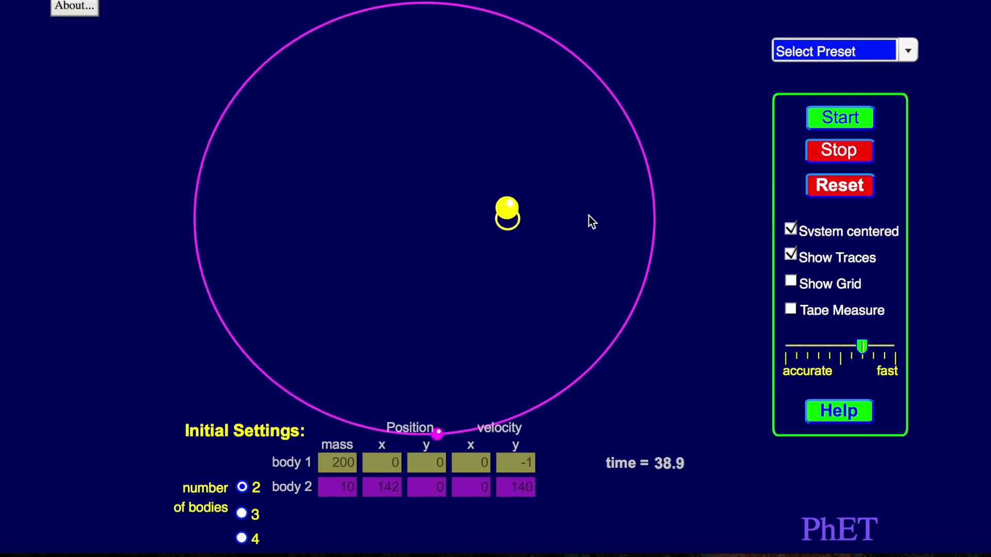
{"action": "left_click", "coordinate": [860, 156]}
{"action": "left_click", "coordinate": [842, 189]}
{"action": "left_click_drag", "start_coordinate": [658, 69], "coordinate": [606, 203]}
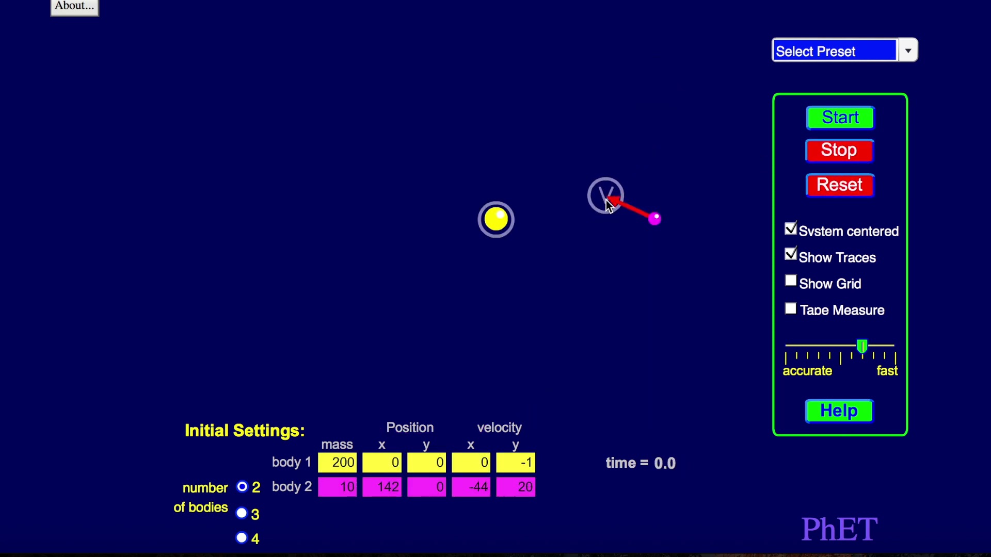
{"action": "left_click", "coordinate": [843, 115]}
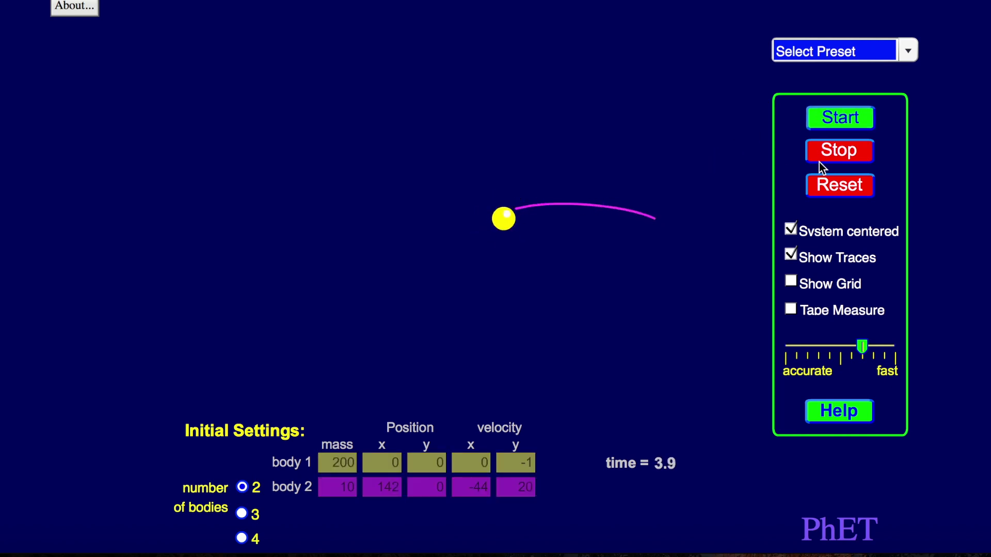
{"action": "left_click", "coordinate": [849, 184]}
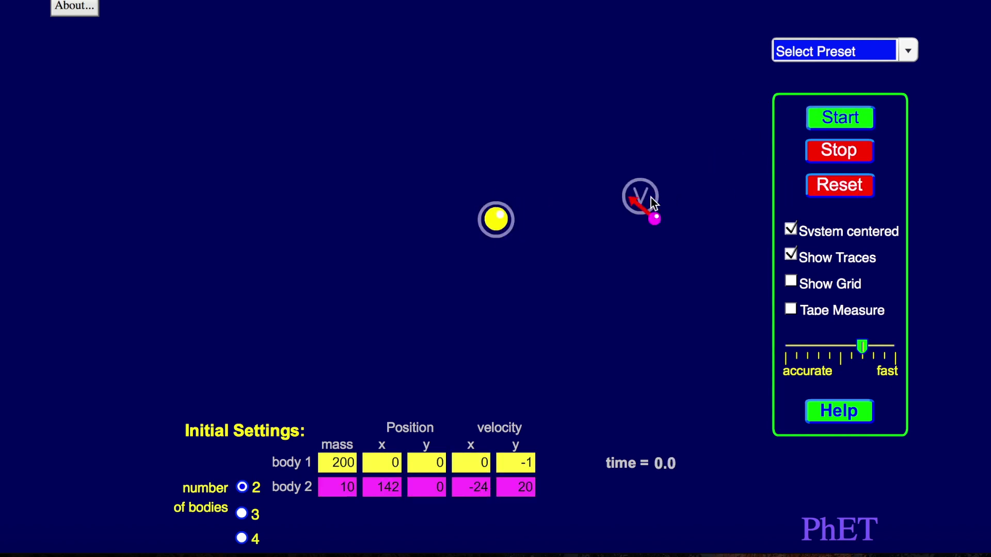
Test body 2's velocity aimed down-right and straight down, then aim it up-left.
{"action": "left_click_drag", "start_coordinate": [651, 197], "coordinate": [694, 256]}
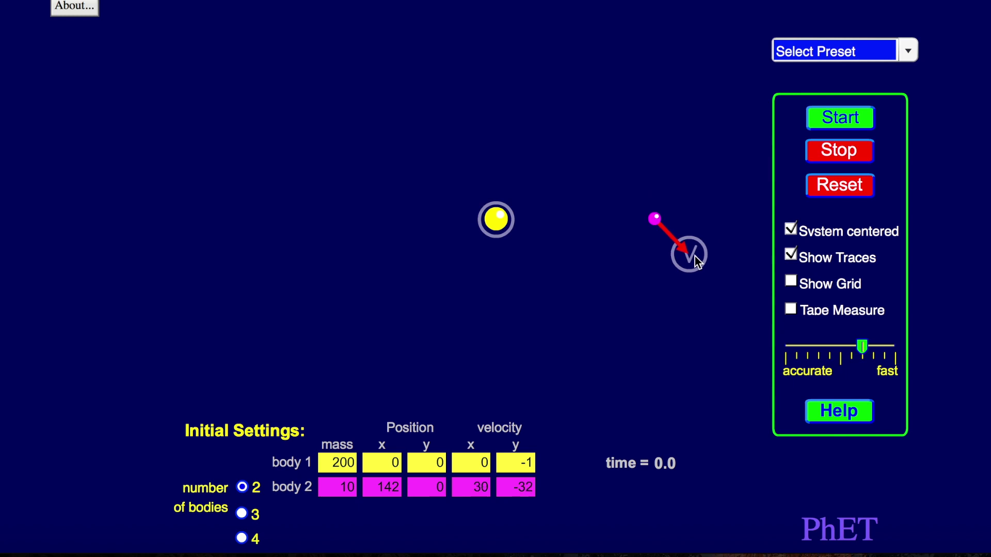
{"action": "left_click", "coordinate": [841, 124]}
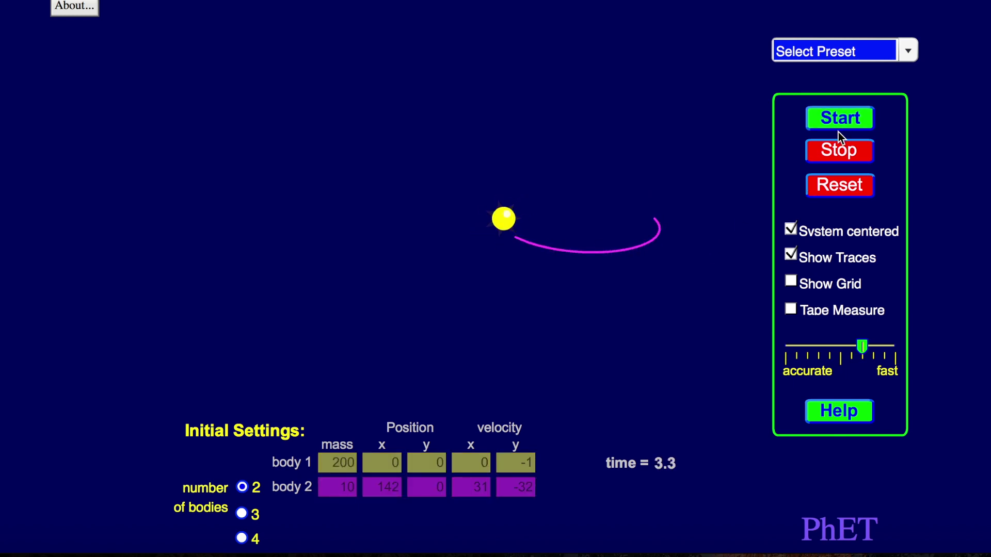
{"action": "left_click", "coordinate": [838, 187]}
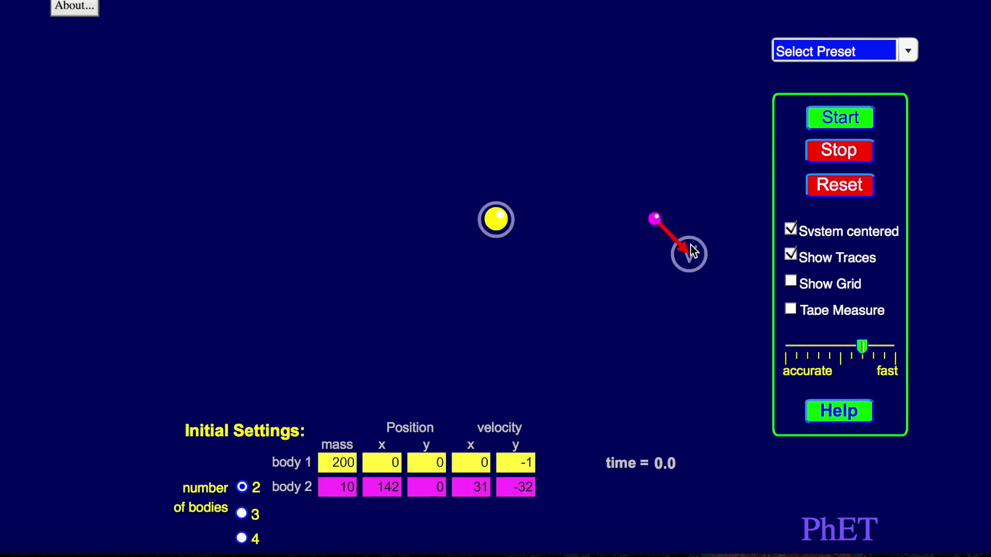
{"action": "left_click_drag", "start_coordinate": [690, 246], "coordinate": [657, 269]}
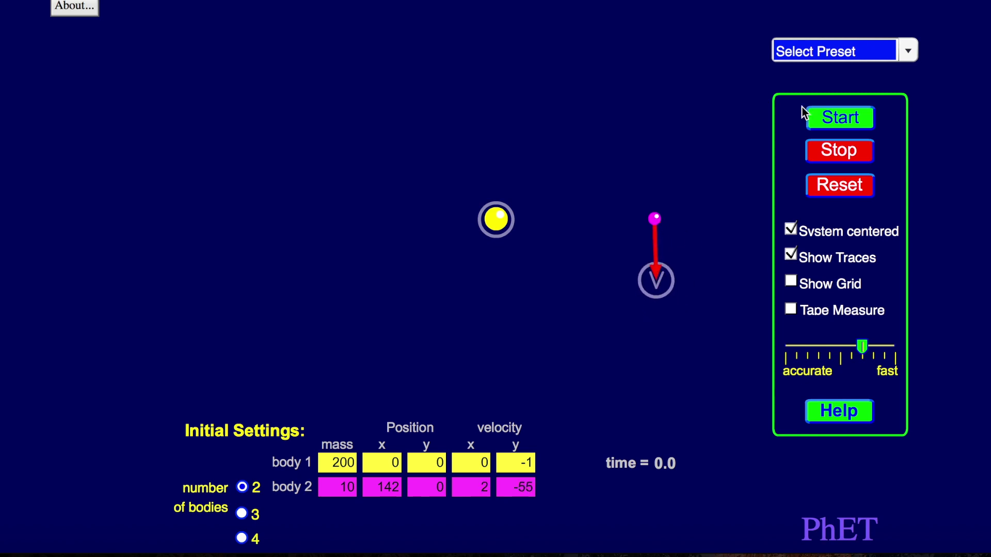
{"action": "left_click", "coordinate": [831, 116]}
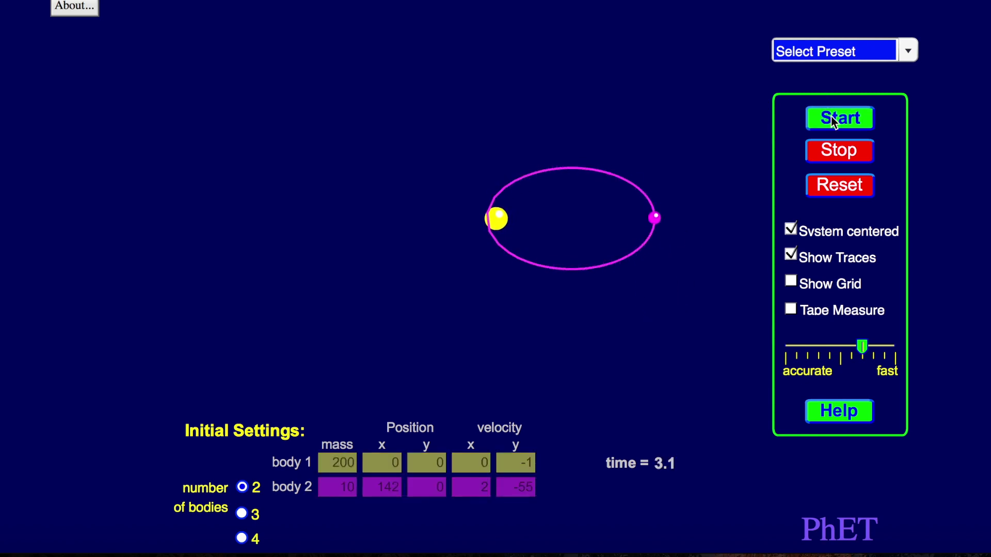
{"action": "left_click", "coordinate": [837, 149]}
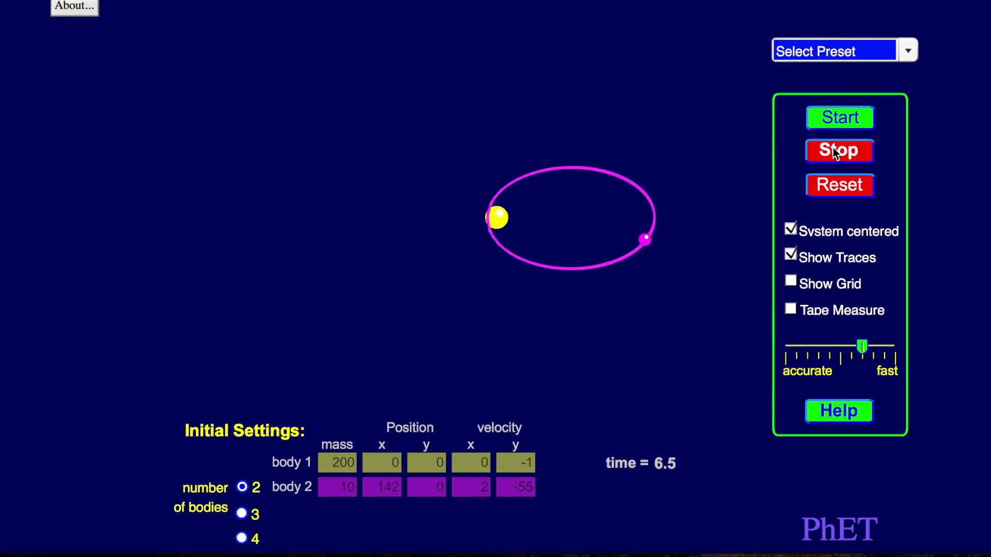
{"action": "left_click", "coordinate": [827, 189]}
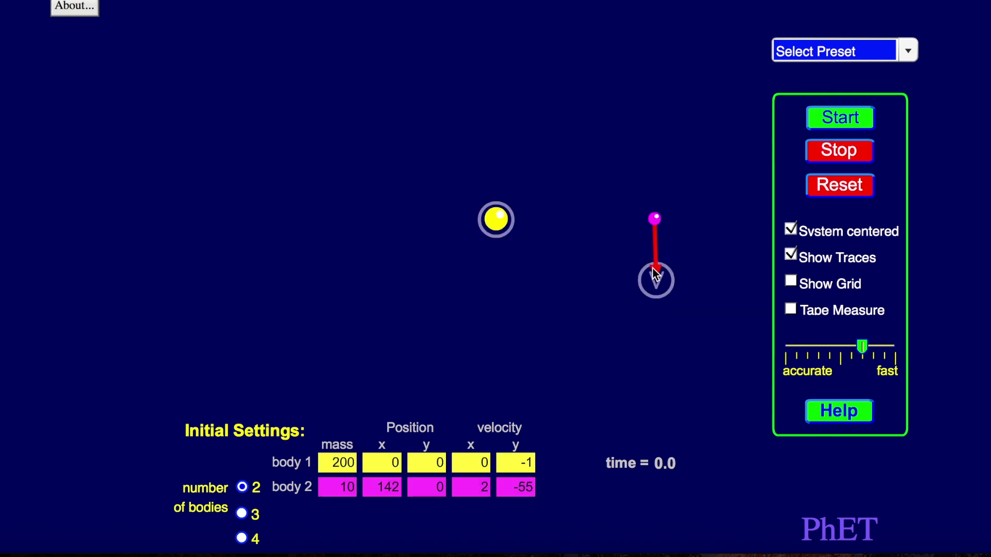
{"action": "left_click_drag", "start_coordinate": [653, 268], "coordinate": [575, 98]}
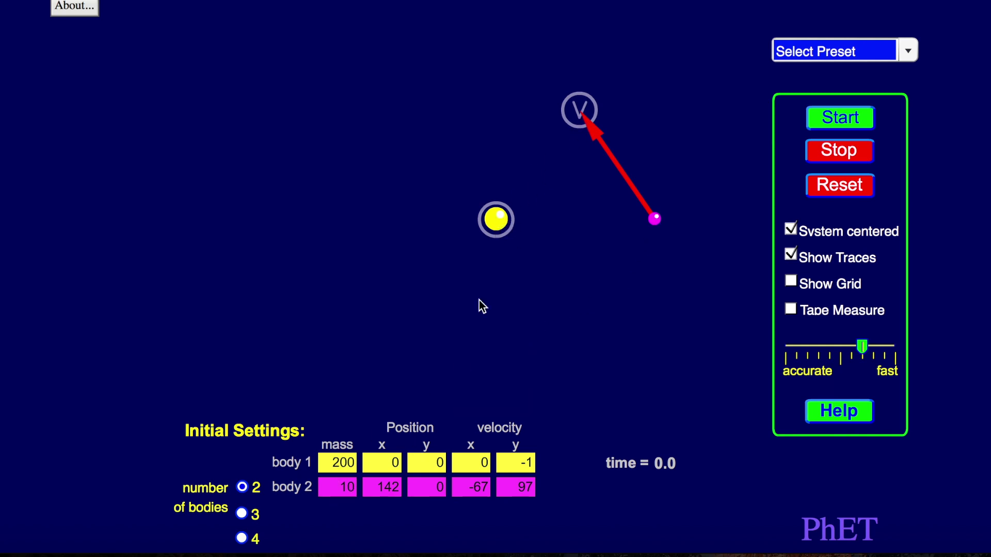
Give body 2 a mass of 200 and a velocity of -24, 109.
{"action": "double_click", "coordinate": [347, 487]}
{"action": "type", "text": "200"}
{"action": "key", "text": "Return"}
{"action": "left_click_drag", "start_coordinate": [579, 111], "coordinate": [627, 96]}
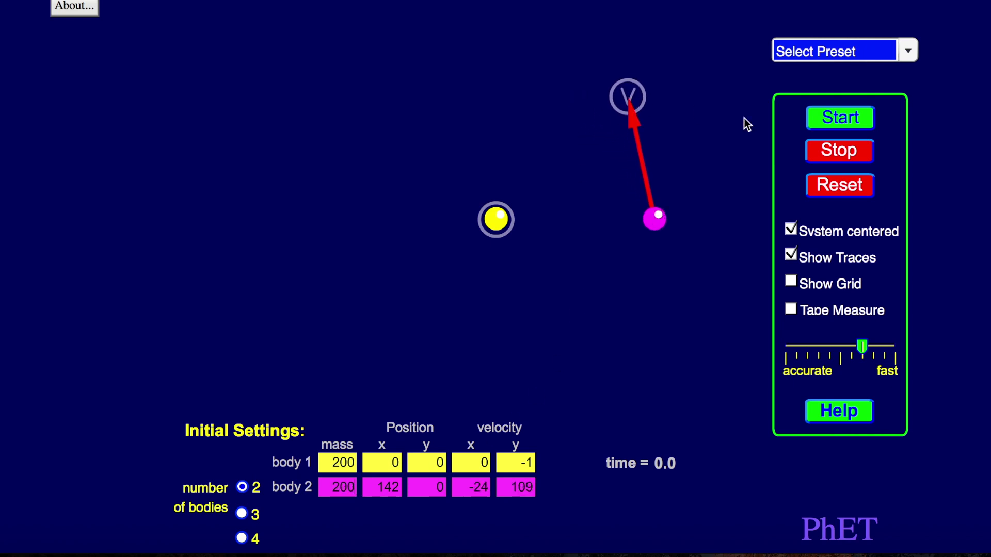
Run the equal-mass pair, reset, then set body 2 to mass 10, velocity -7, 93.
{"action": "left_click", "coordinate": [849, 127]}
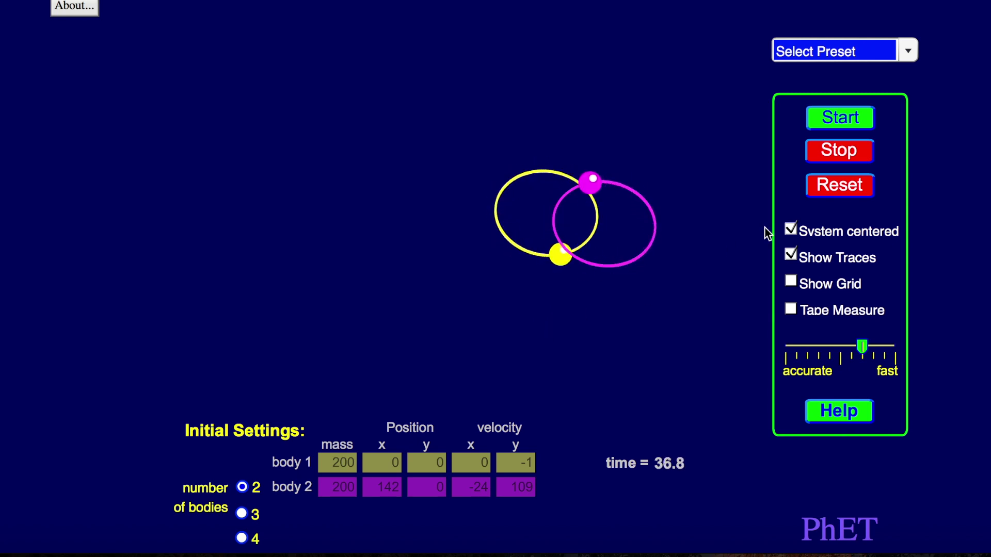
{"action": "left_click", "coordinate": [842, 151]}
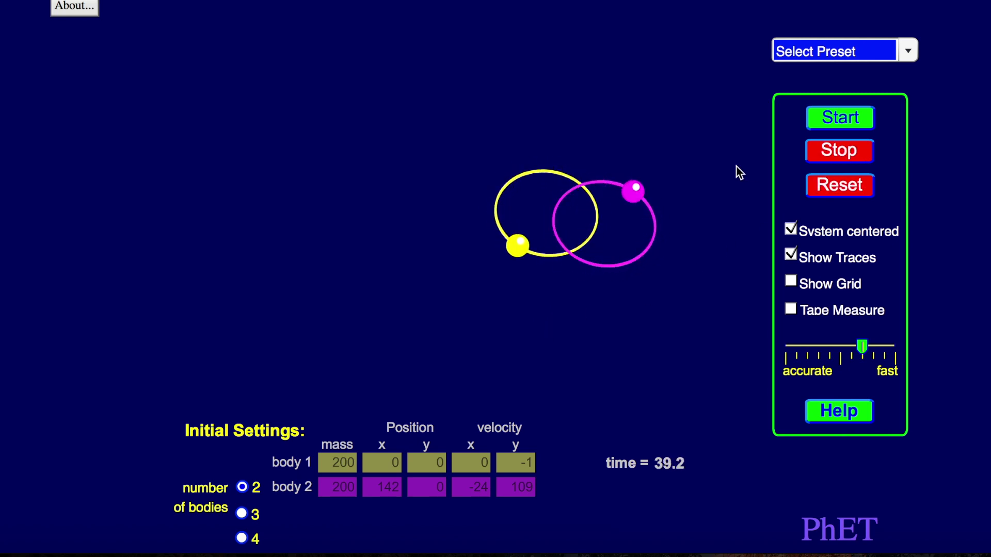
{"action": "left_click", "coordinate": [840, 197]}
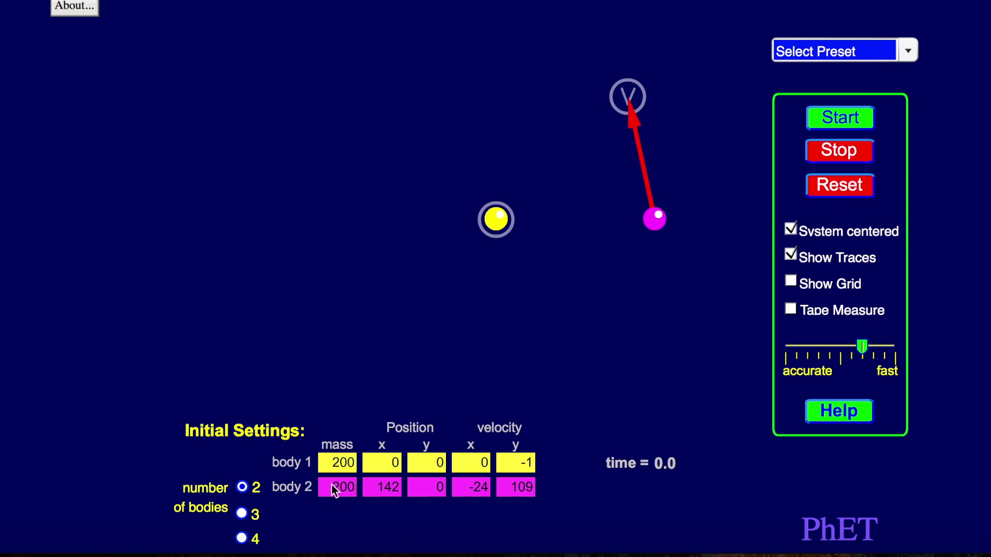
{"action": "type", "text": "10"}
{"action": "left_click_drag", "start_coordinate": [629, 100], "coordinate": [648, 115]}
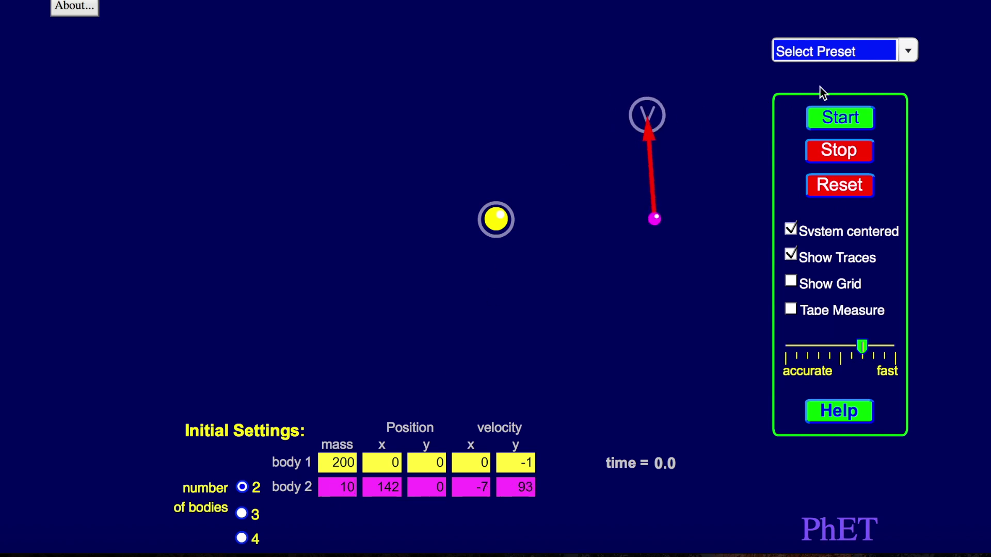
Load the Sun, planet, moon preset, run it, then reset it.
{"action": "left_click", "coordinate": [908, 51]}
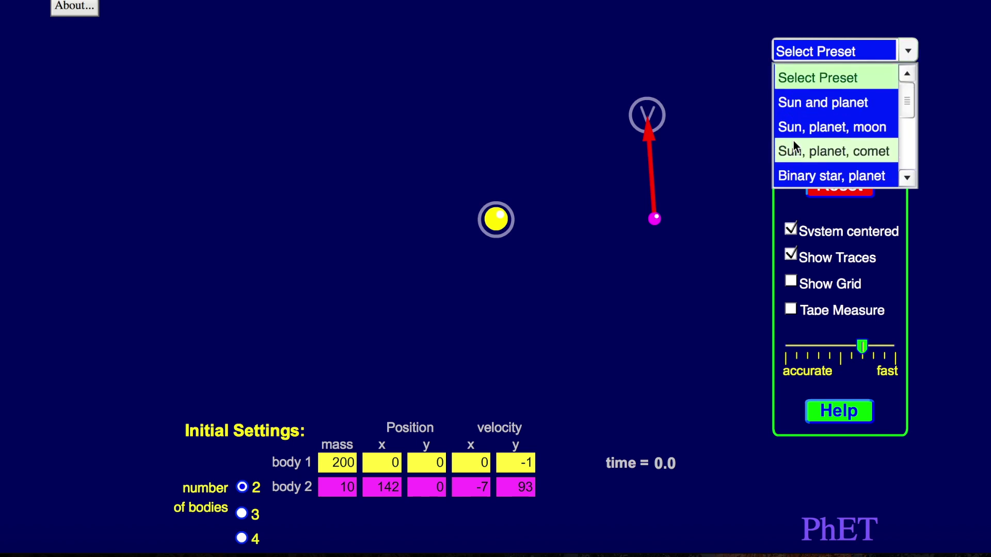
{"action": "left_click", "coordinate": [806, 127]}
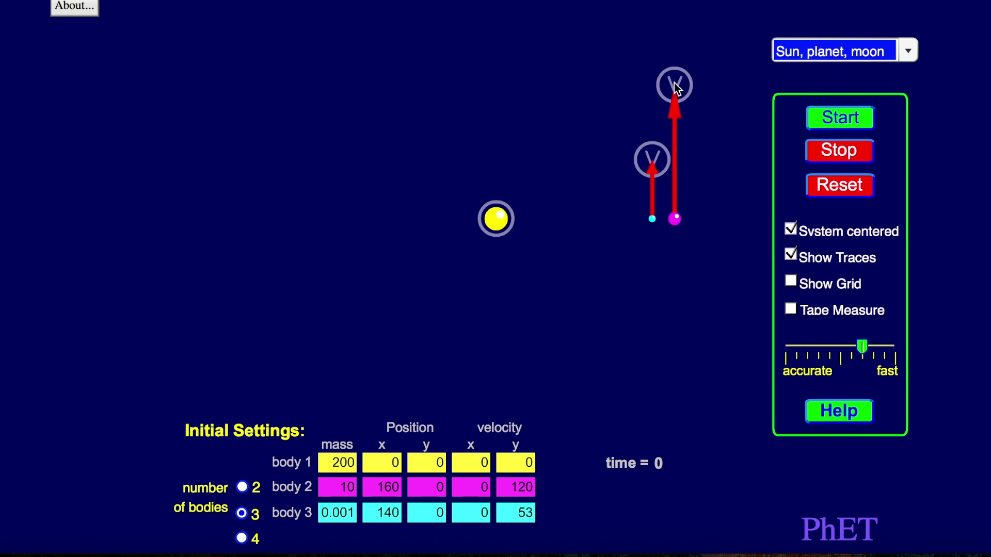
{"action": "left_click", "coordinate": [847, 121]}
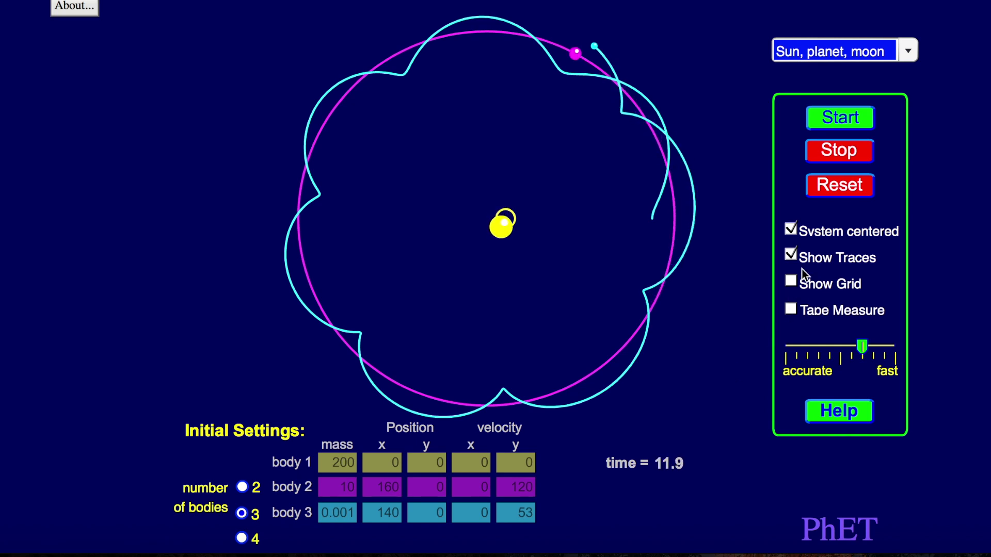
{"action": "left_click", "coordinate": [831, 150]}
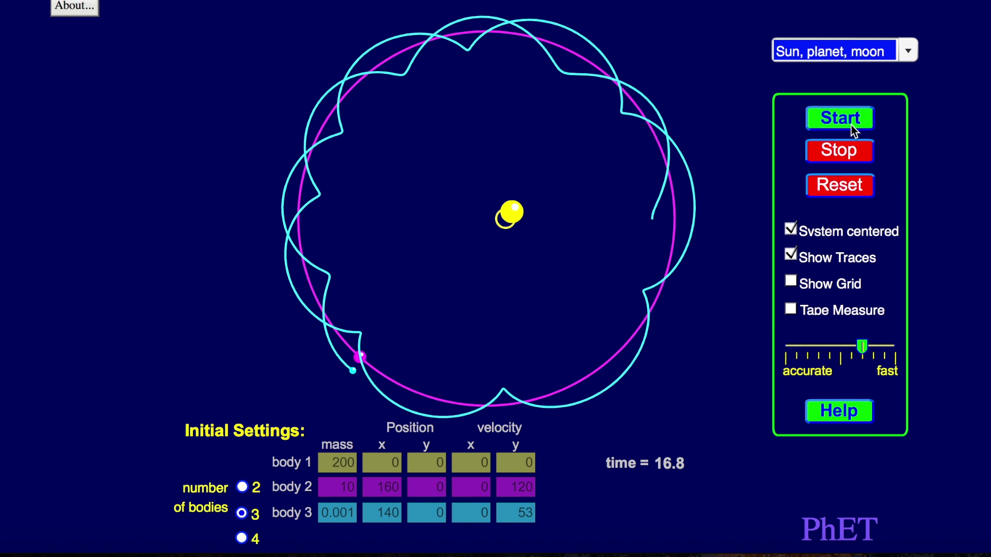
{"action": "left_click", "coordinate": [840, 183]}
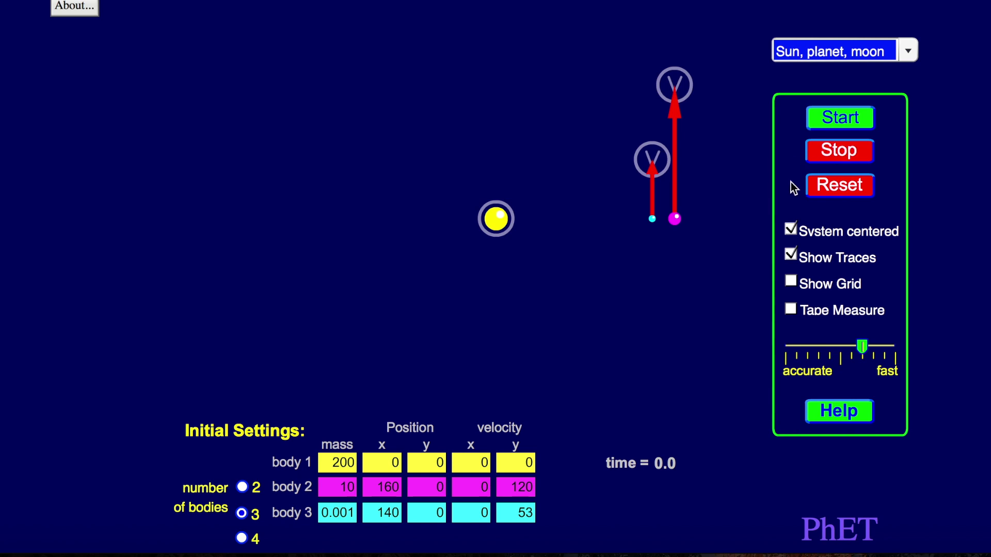
Turn off system centering, run the system, and reset it to time 0.0.
{"action": "left_click", "coordinate": [790, 230]}
{"action": "left_click", "coordinate": [840, 117]}
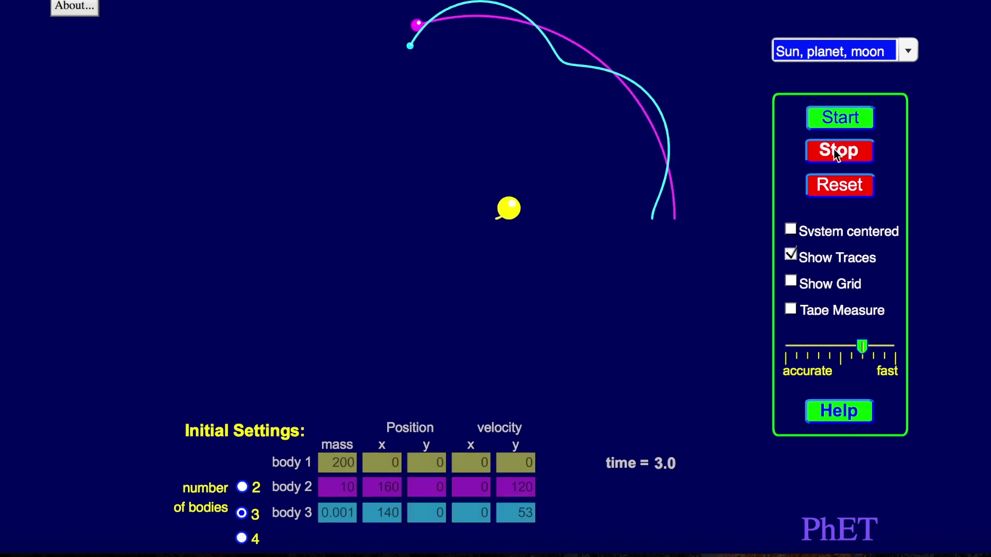
{"action": "left_click", "coordinate": [834, 183]}
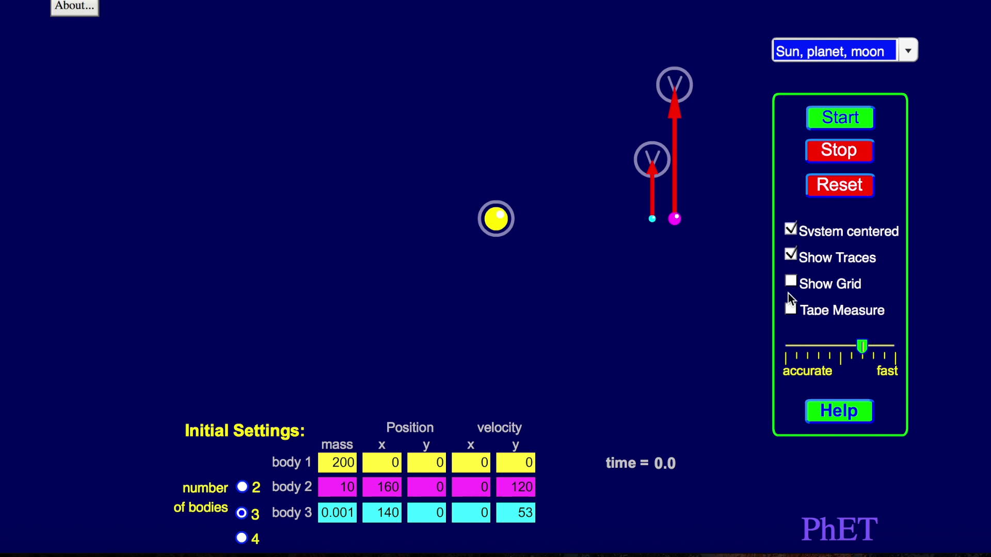
{"action": "left_click", "coordinate": [860, 50]}
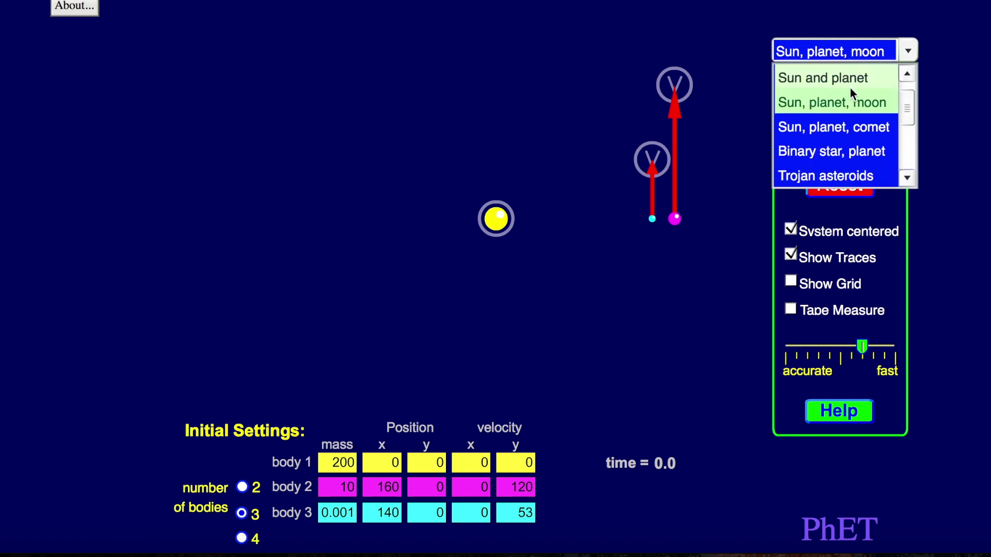
Load the Binary star, planet preset and run it for about 43 time units.
{"action": "left_click", "coordinate": [838, 152]}
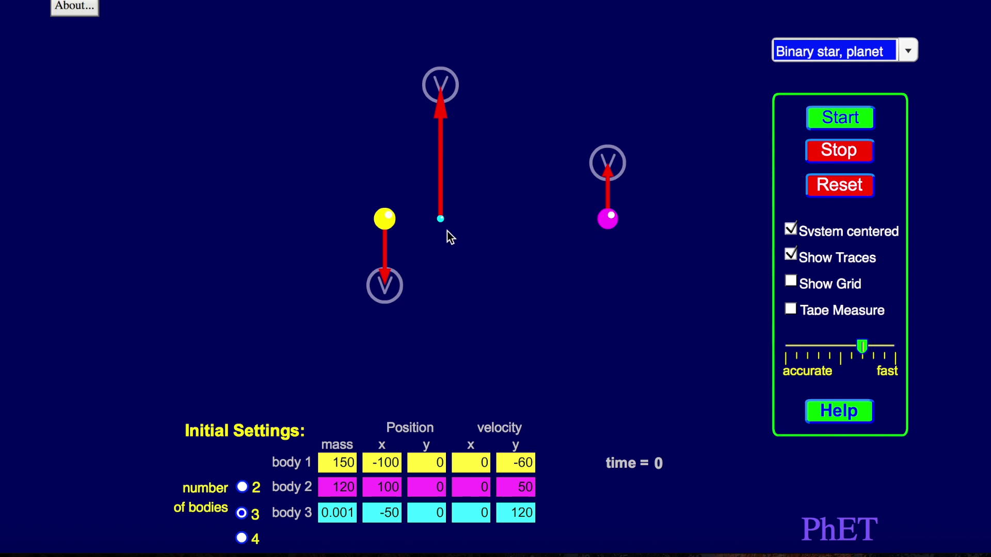
{"action": "left_click", "coordinate": [845, 118]}
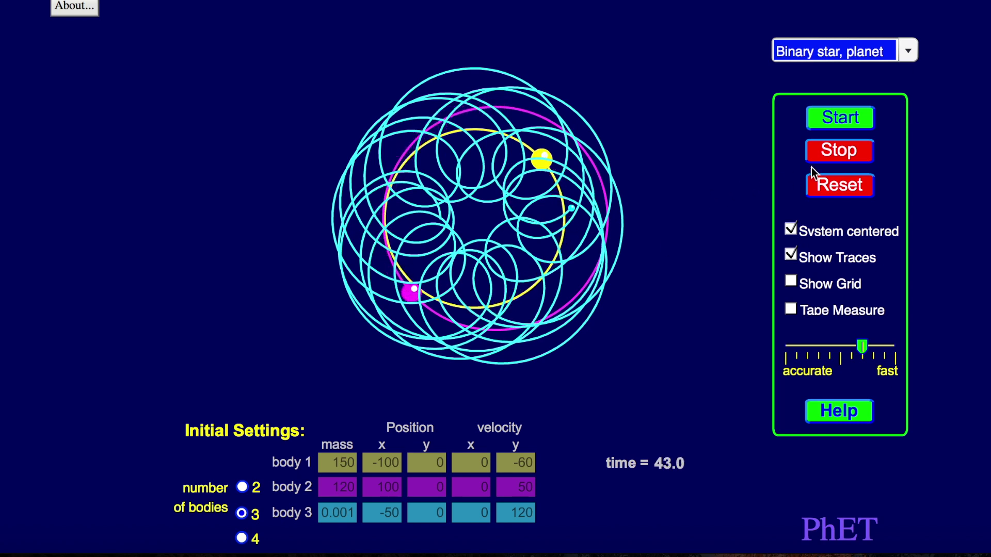
{"action": "left_click", "coordinate": [833, 157]}
Load the Slingshot preset, give it a short test run, and reset it.
{"action": "left_click", "coordinate": [842, 189]}
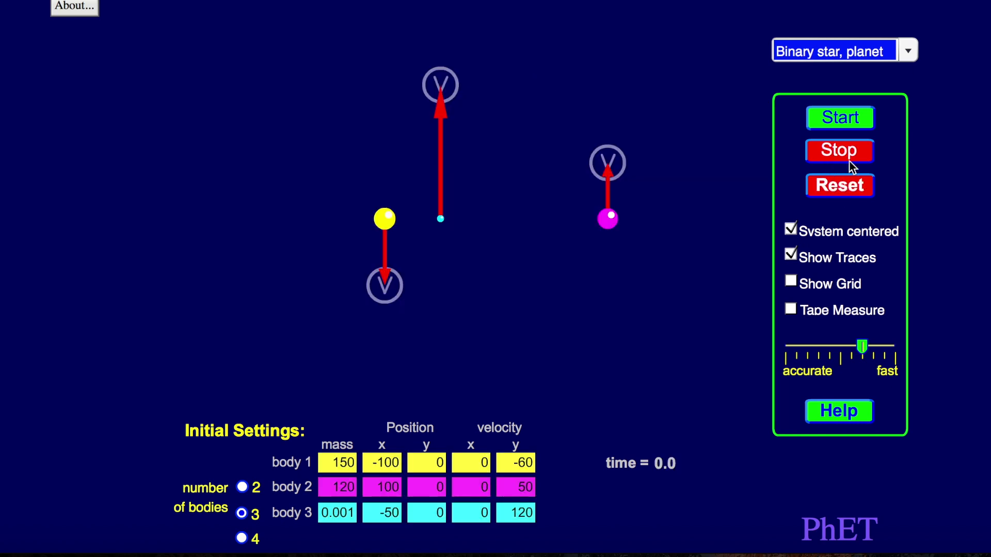
{"action": "left_click", "coordinate": [905, 55]}
{"action": "left_click", "coordinate": [826, 176]}
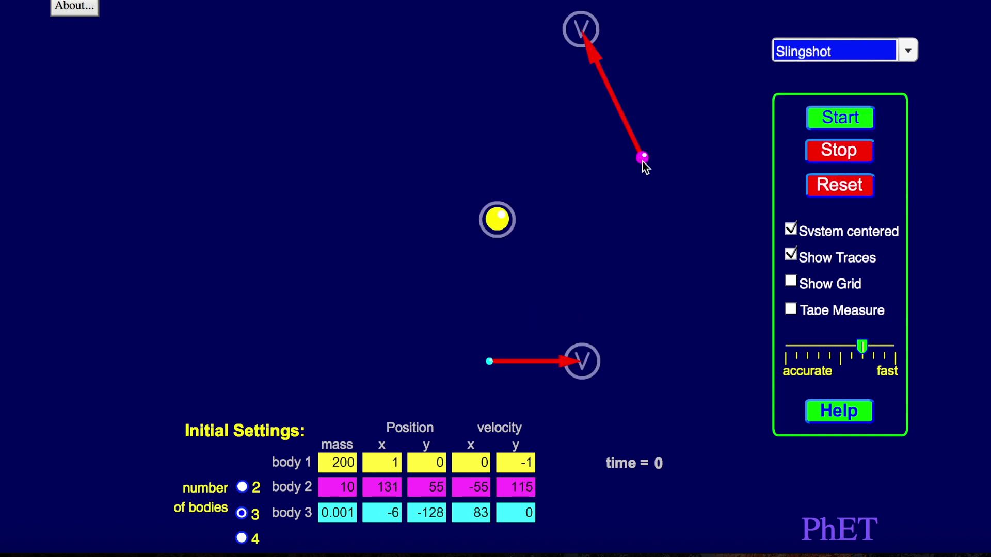
{"action": "left_click", "coordinate": [852, 121]}
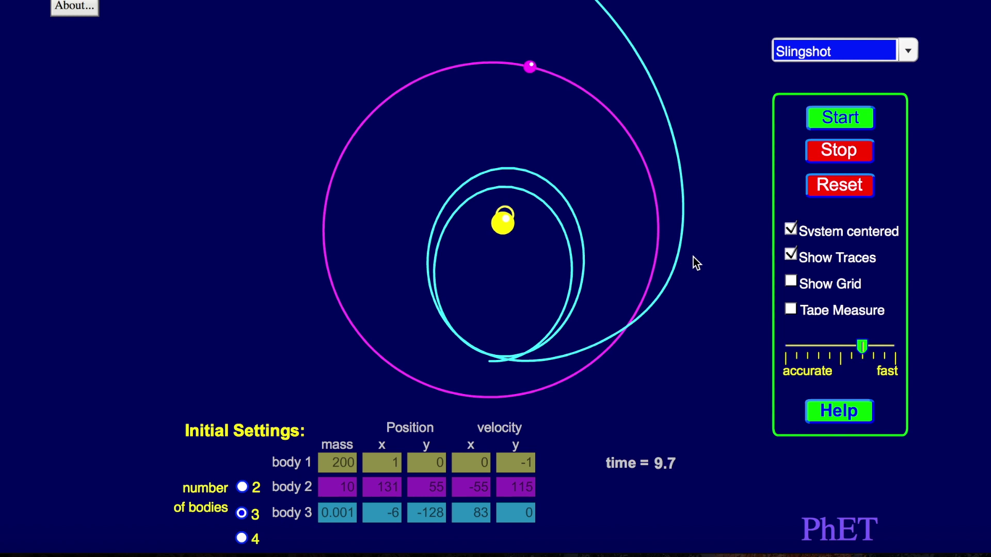
{"action": "left_click", "coordinate": [845, 156]}
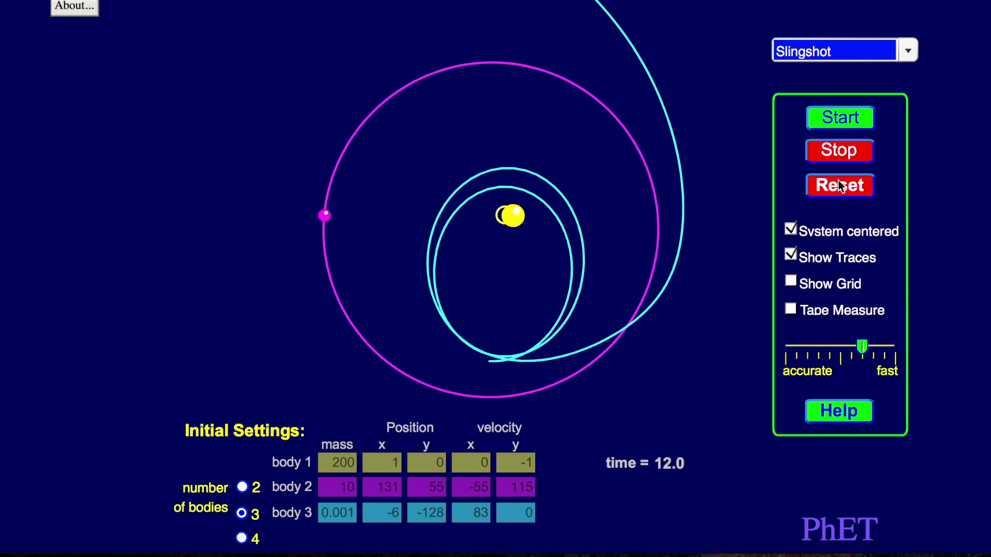
{"action": "left_click", "coordinate": [839, 180]}
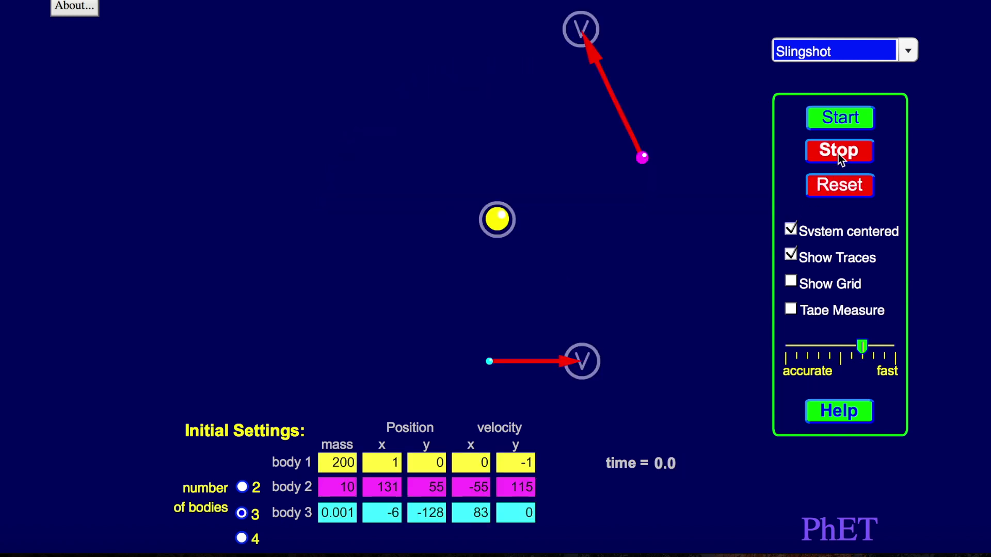
Run Slingshot again to time 21.6, when the light body is flung outward.
{"action": "left_click", "coordinate": [915, 49]}
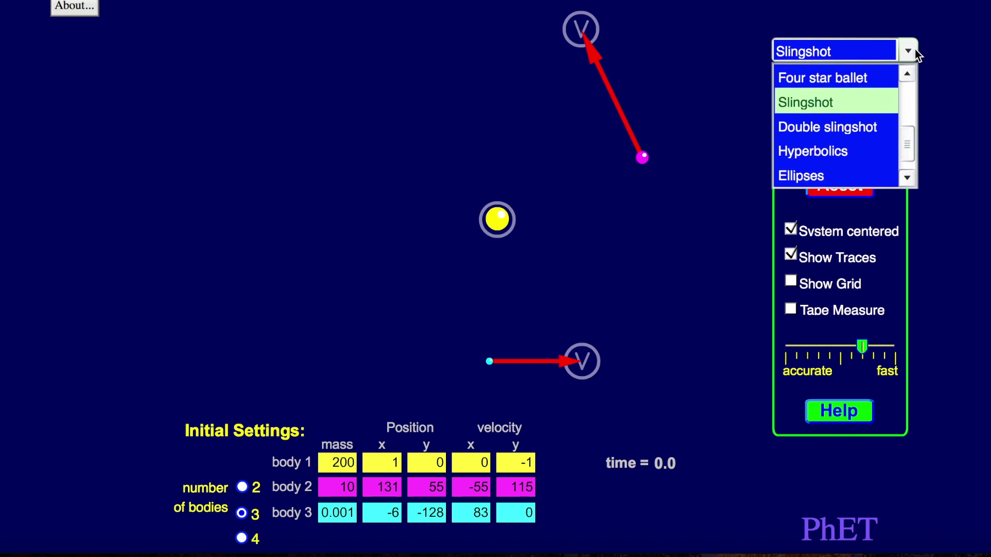
{"action": "left_click", "coordinate": [914, 49]}
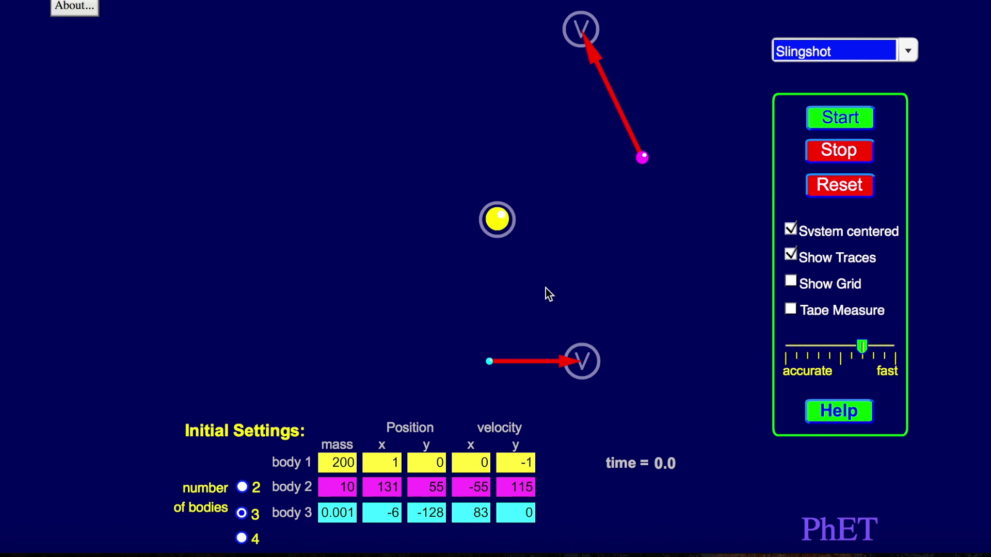
{"action": "left_click", "coordinate": [843, 119]}
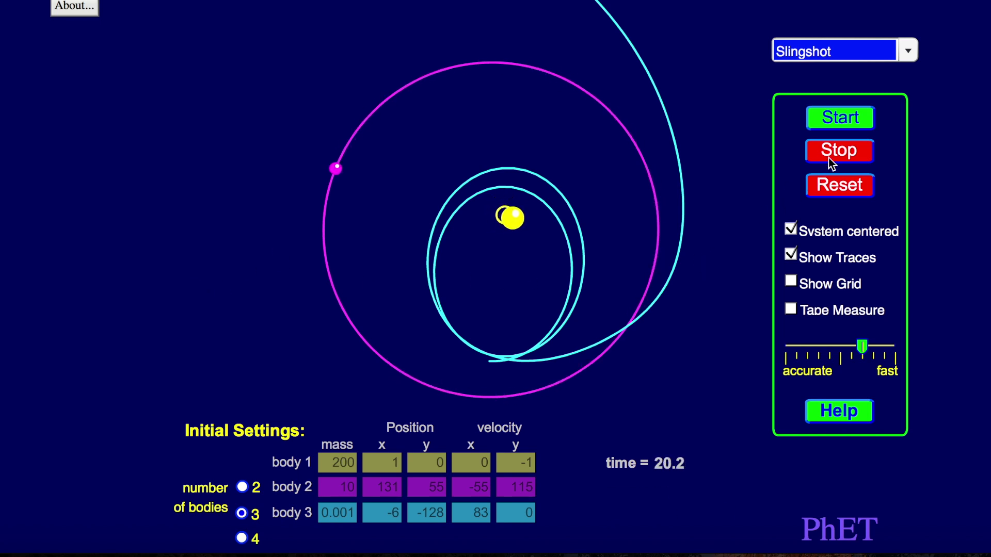
{"action": "left_click", "coordinate": [841, 151]}
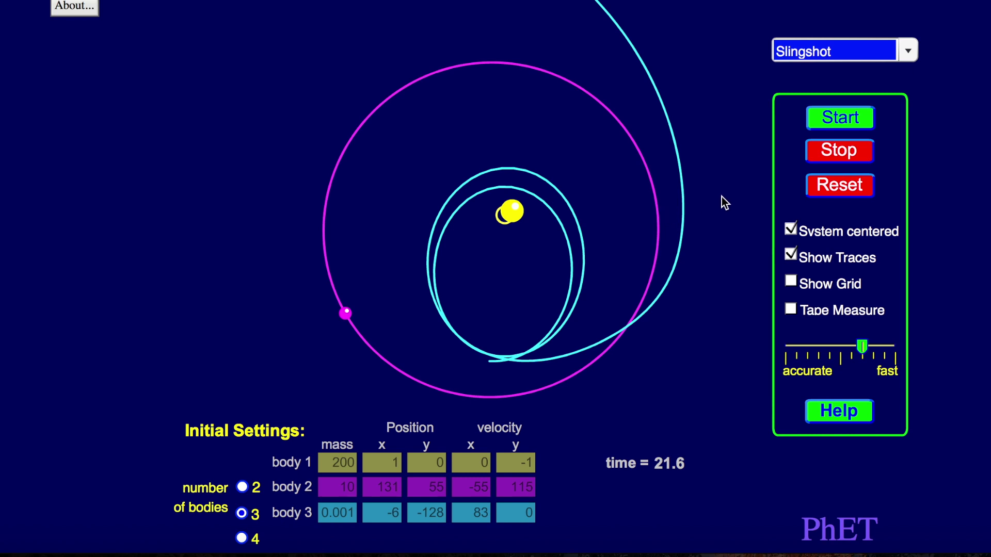
{"action": "left_click", "coordinate": [908, 51]}
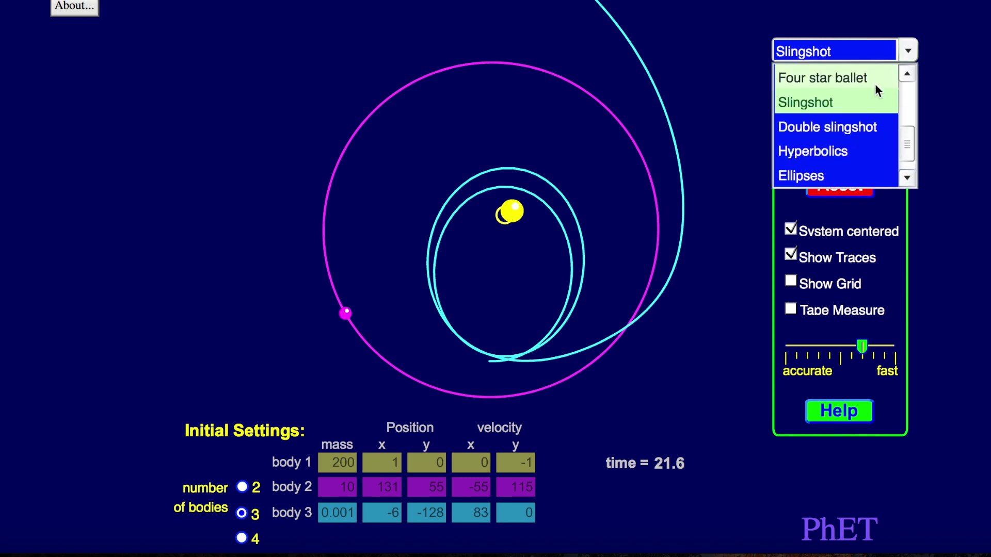
Load the Double slingshot preset, run it, then reset it.
{"action": "left_click", "coordinate": [858, 125]}
{"action": "left_click", "coordinate": [844, 121]}
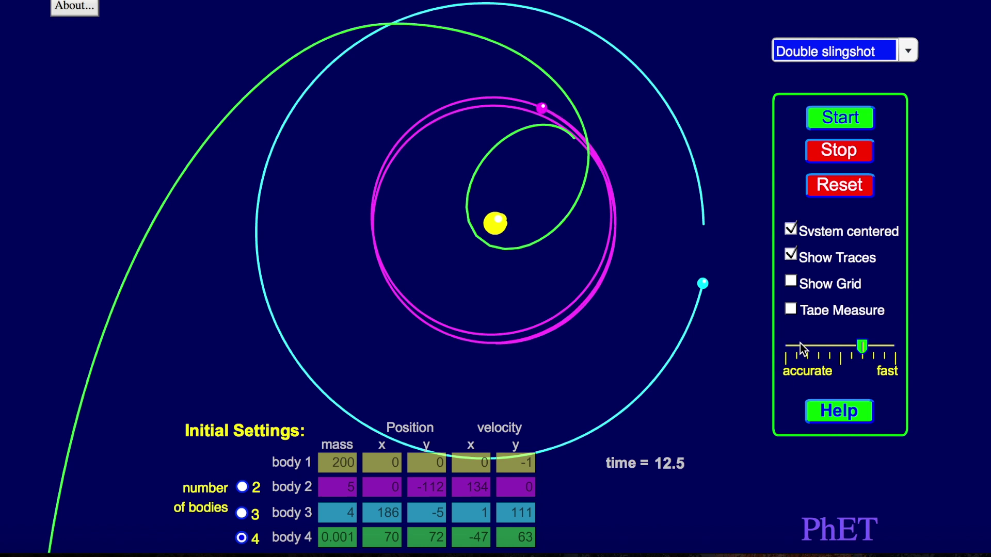
{"action": "left_click", "coordinate": [849, 158]}
{"action": "left_click", "coordinate": [844, 178]}
Load the Ellipses preset, run it briefly, and reset it to time 0.0.
{"action": "left_click", "coordinate": [907, 51]}
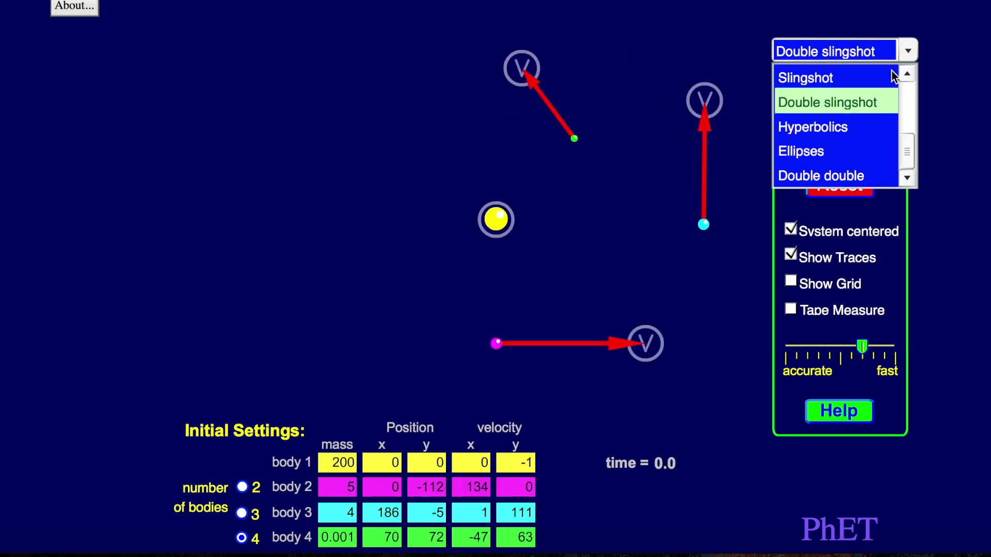
{"action": "left_click", "coordinate": [846, 148]}
{"action": "left_click", "coordinate": [842, 119]}
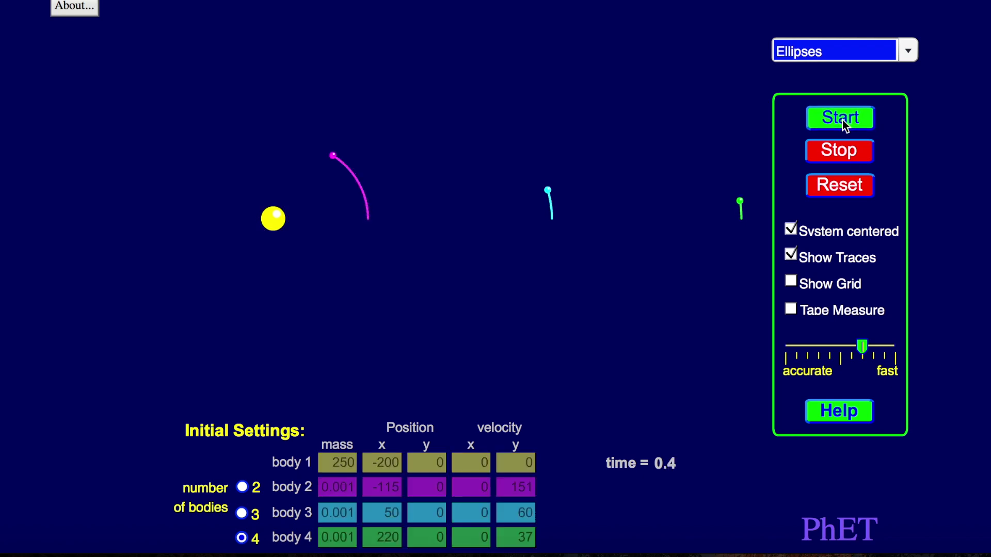
{"action": "left_click", "coordinate": [839, 146]}
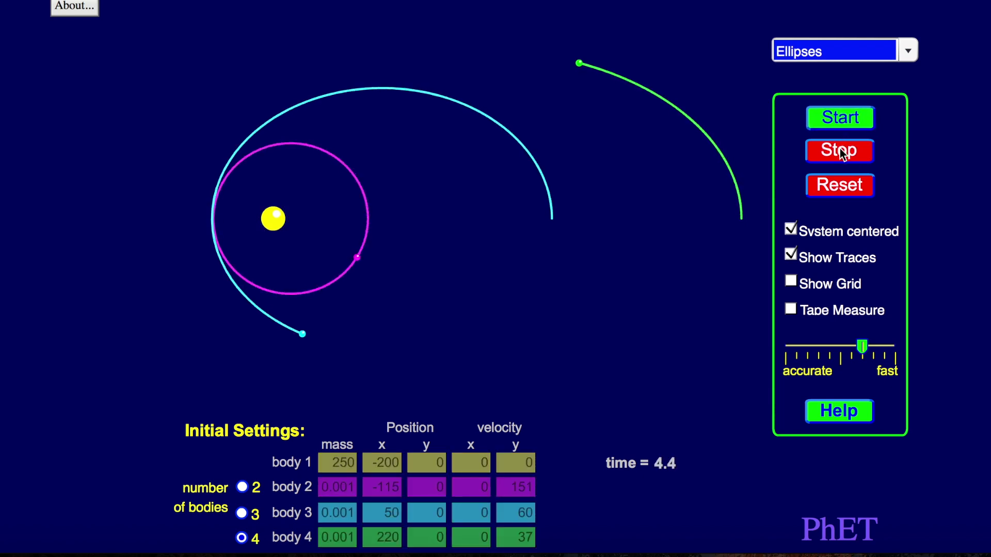
{"action": "left_click", "coordinate": [839, 183]}
{"action": "left_click", "coordinate": [907, 52]}
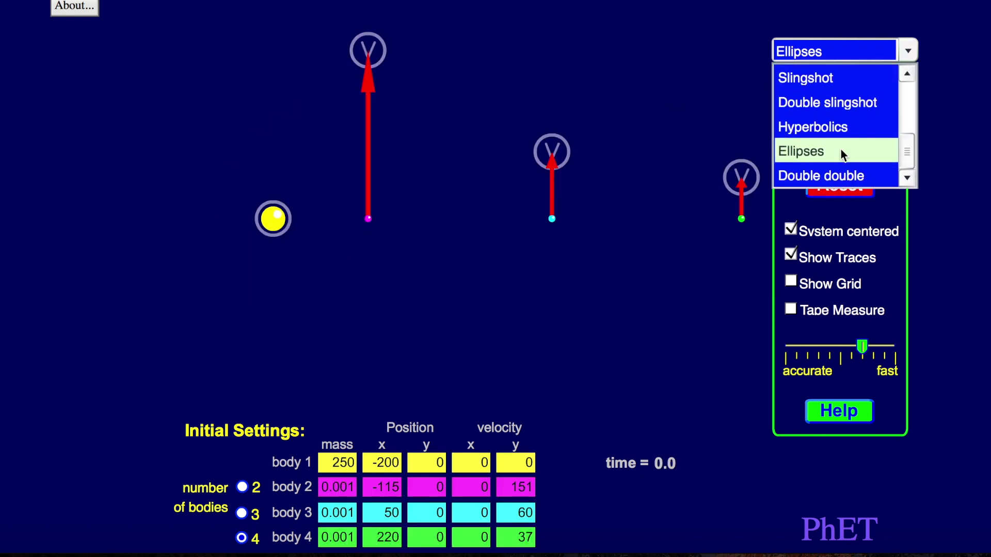
{"action": "scroll", "coordinate": [906, 116], "scroll_direction": "up", "scroll_amount": 2}
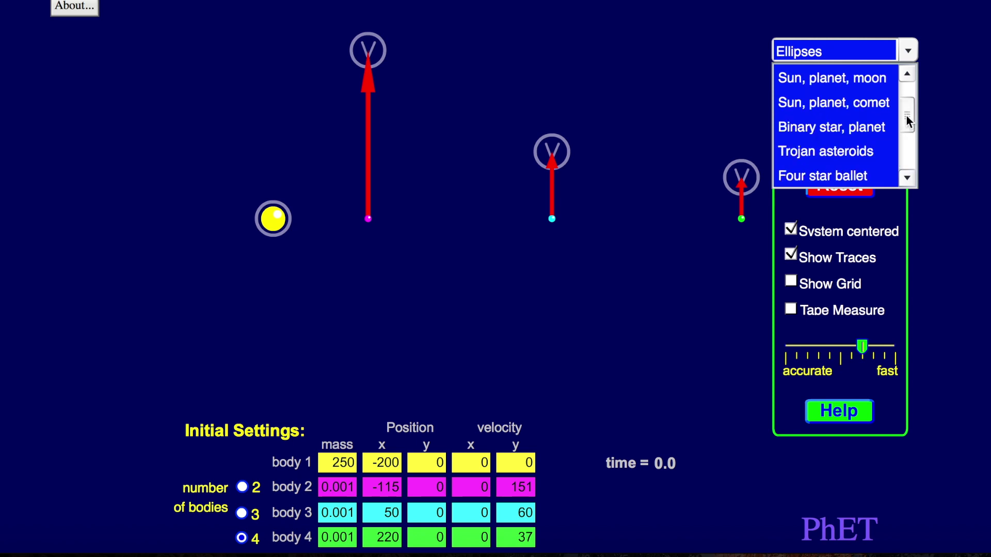
Load Trojan asteroids and run it to about time 63.9, tracing overlapping circular orbits.
{"action": "left_click", "coordinate": [841, 151]}
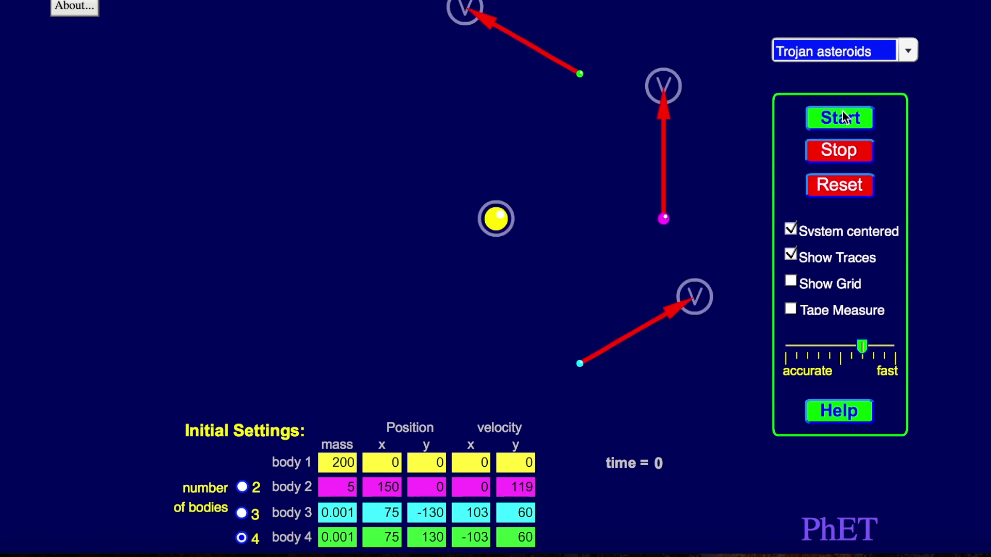
{"action": "left_click", "coordinate": [836, 118]}
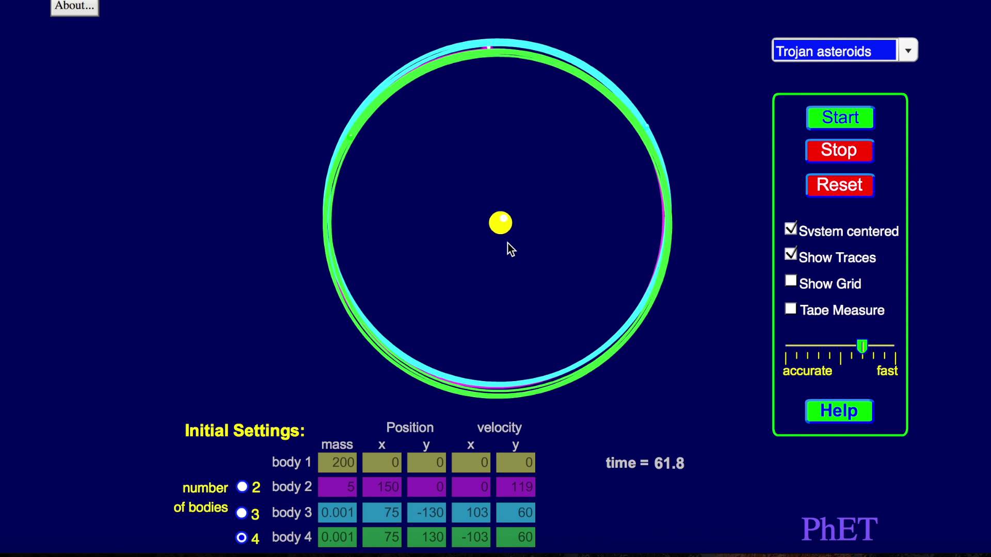
{"action": "left_click", "coordinate": [841, 154]}
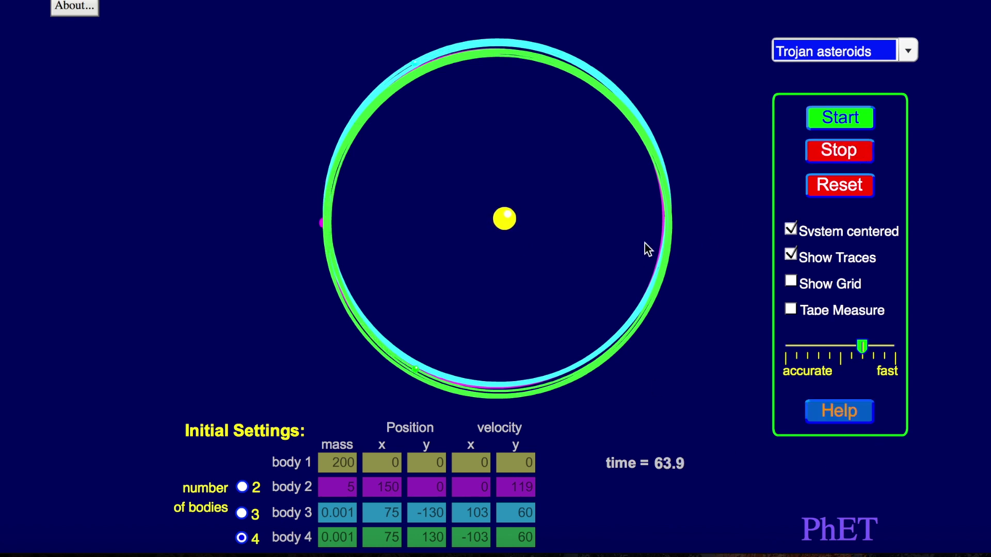